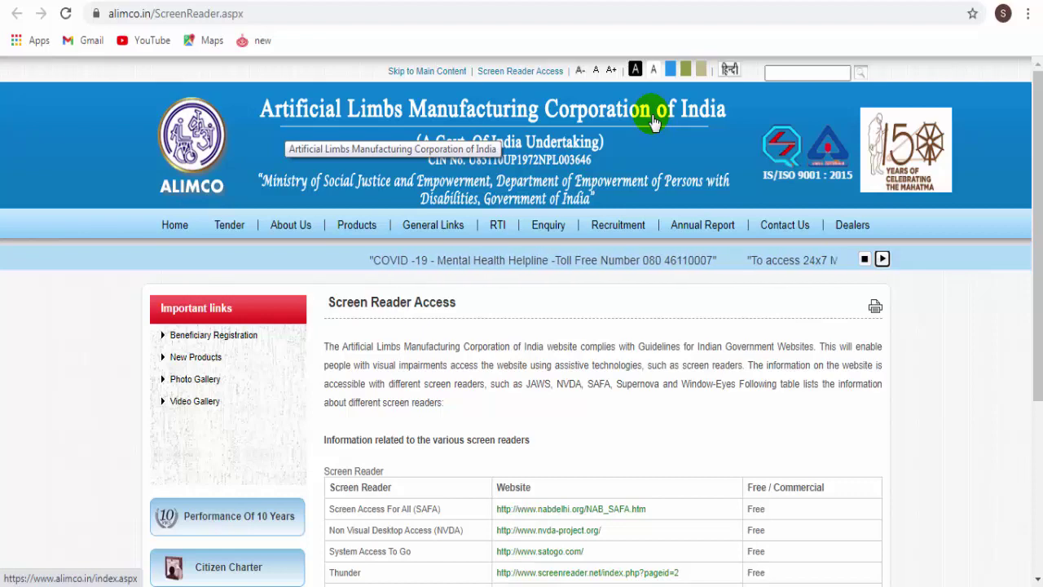
- Switch to the DIGIMAIL inbox and open the full highlight article on free ALIMCO registration from the CSC Skill newsletter
{"action": "key", "text": "ctrl+Tab"}
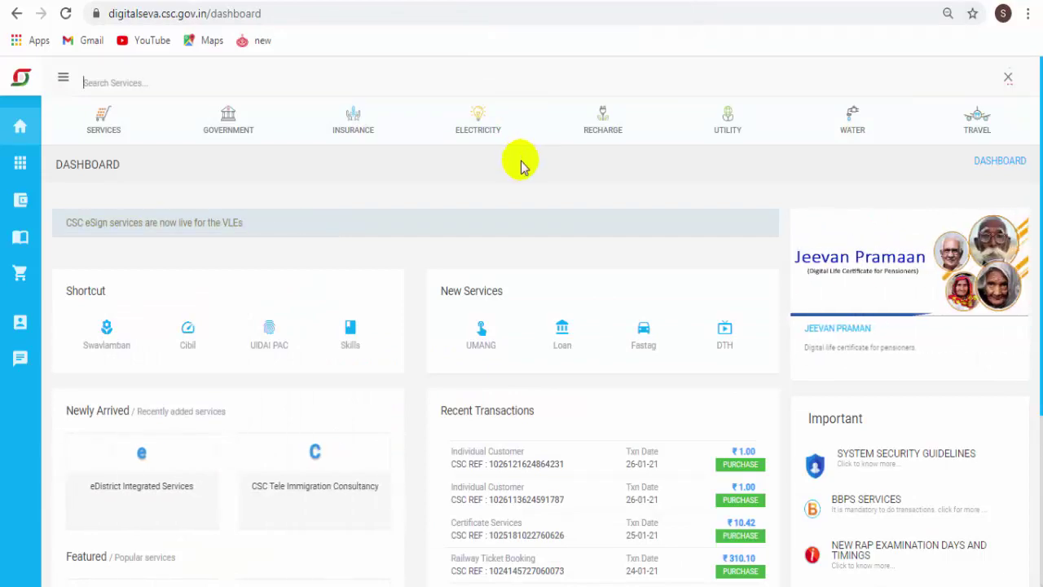
{"action": "key", "text": "ctrl+Tab"}
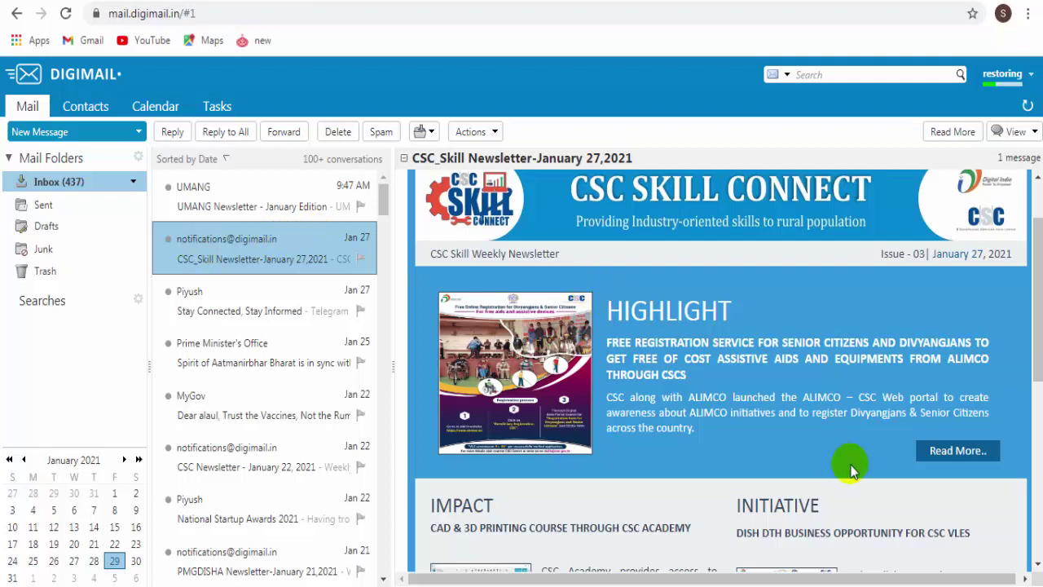
{"action": "scroll", "coordinate": [750, 379], "scroll_direction": "down", "scroll_amount": 1}
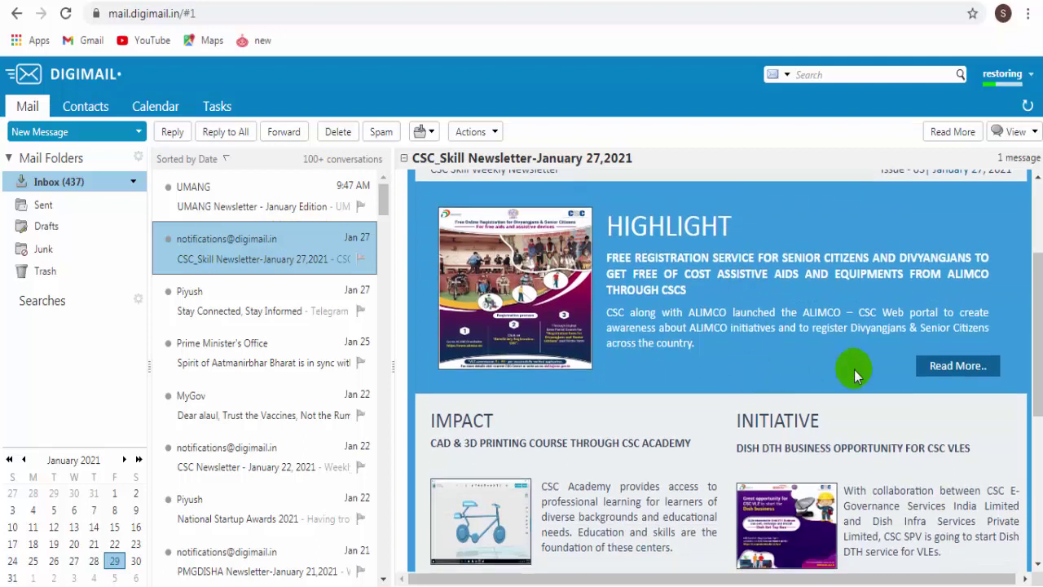
{"action": "left_click", "coordinate": [958, 367]}
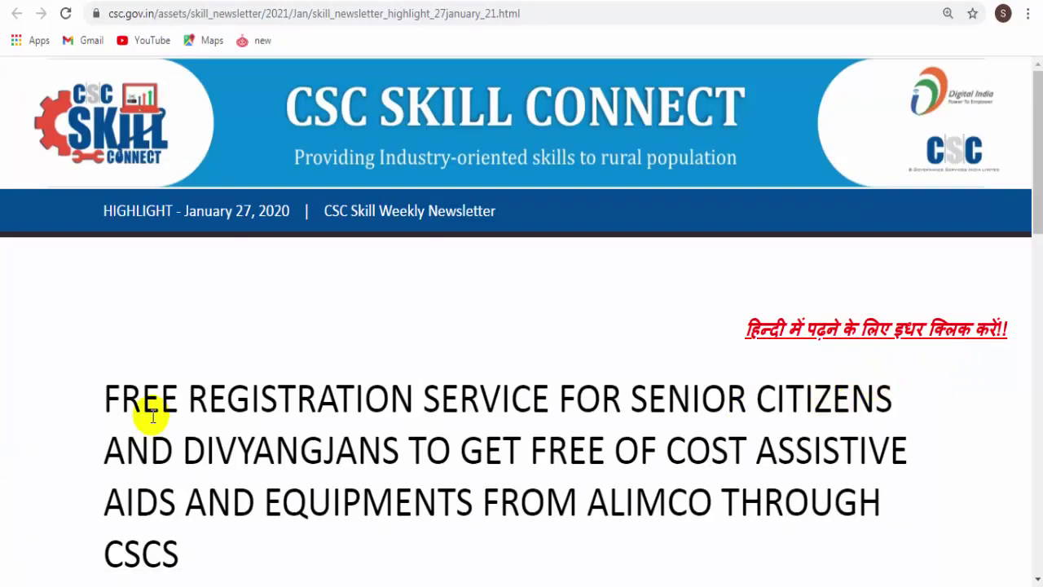
- Read the article on free ALIMCO registration through to the poster's registration process, and dismiss the Windows color scheme prompt
{"action": "scroll", "coordinate": [140, 417], "scroll_direction": "down", "scroll_amount": 2}
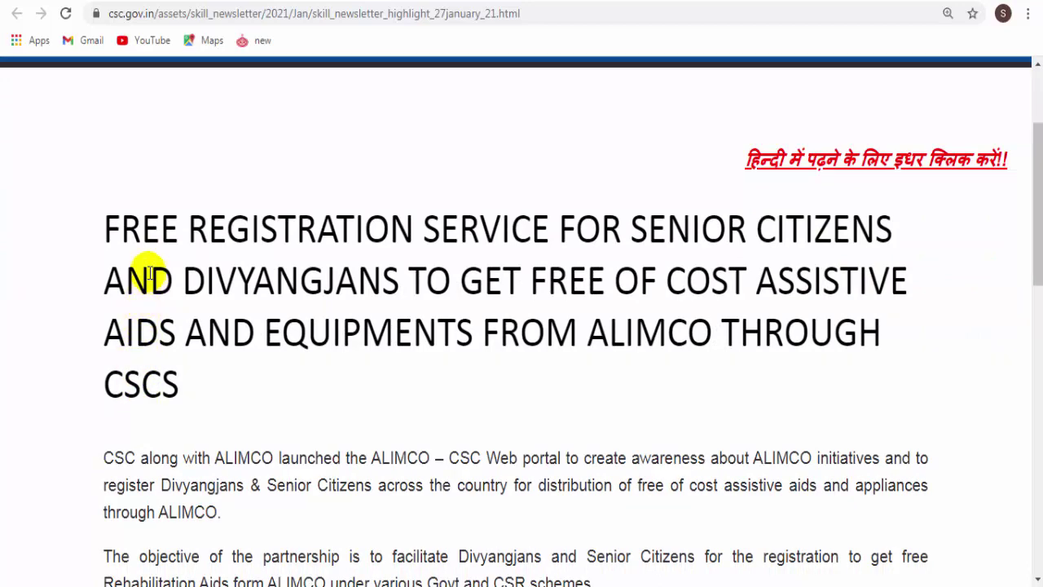
{"action": "scroll", "coordinate": [275, 478], "scroll_direction": "down", "scroll_amount": 1}
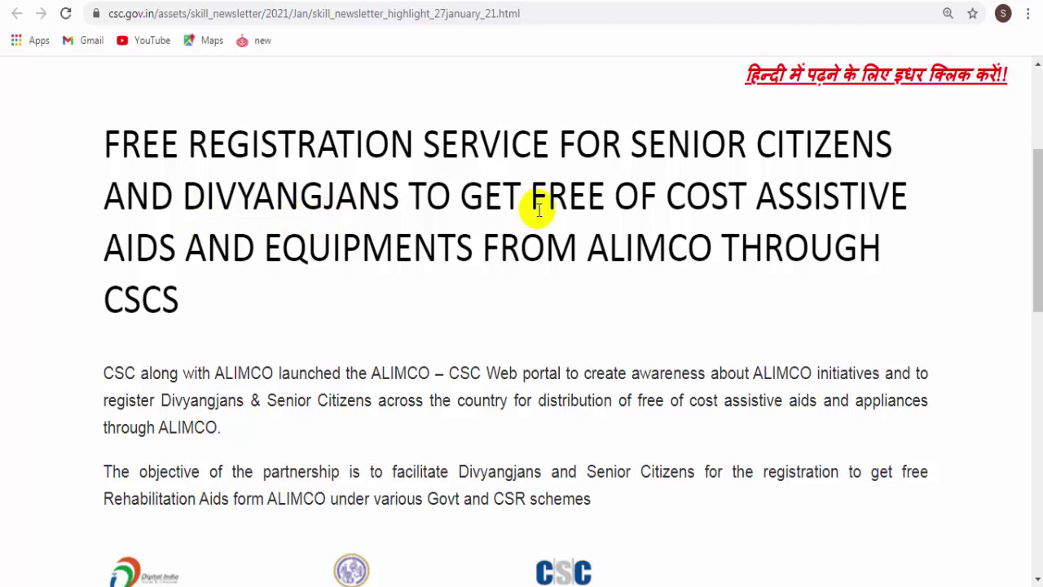
{"action": "scroll", "coordinate": [839, 334], "scroll_direction": "up", "scroll_amount": 1}
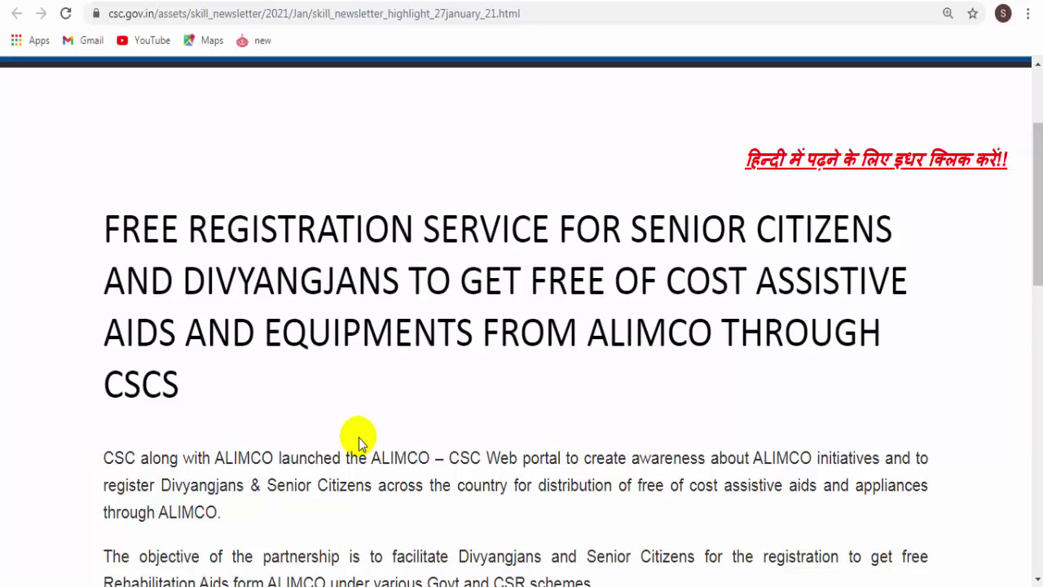
{"action": "scroll", "coordinate": [359, 440], "scroll_direction": "down", "scroll_amount": 4}
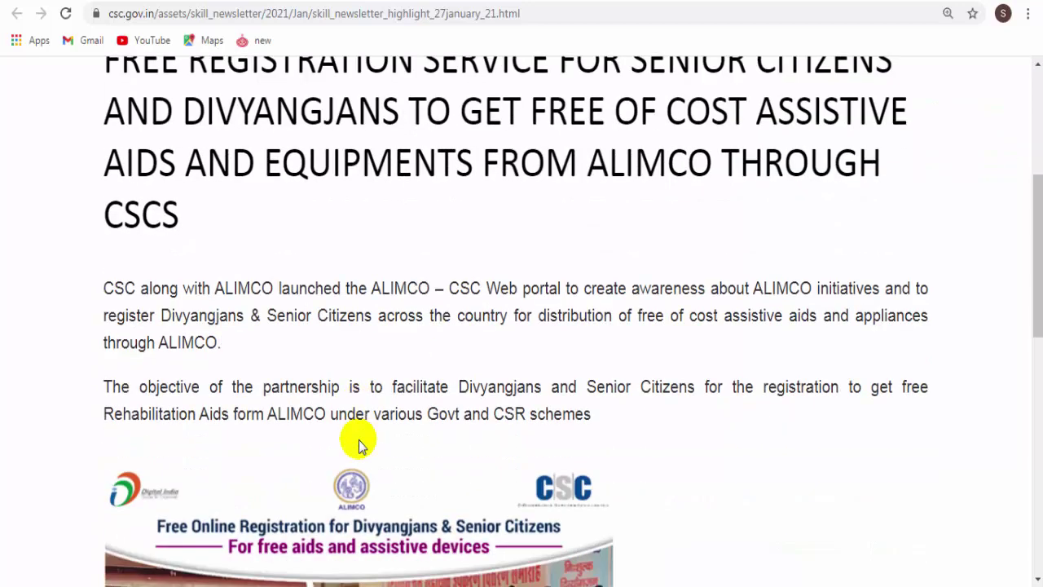
{"action": "scroll", "coordinate": [359, 445], "scroll_direction": "down", "scroll_amount": 1}
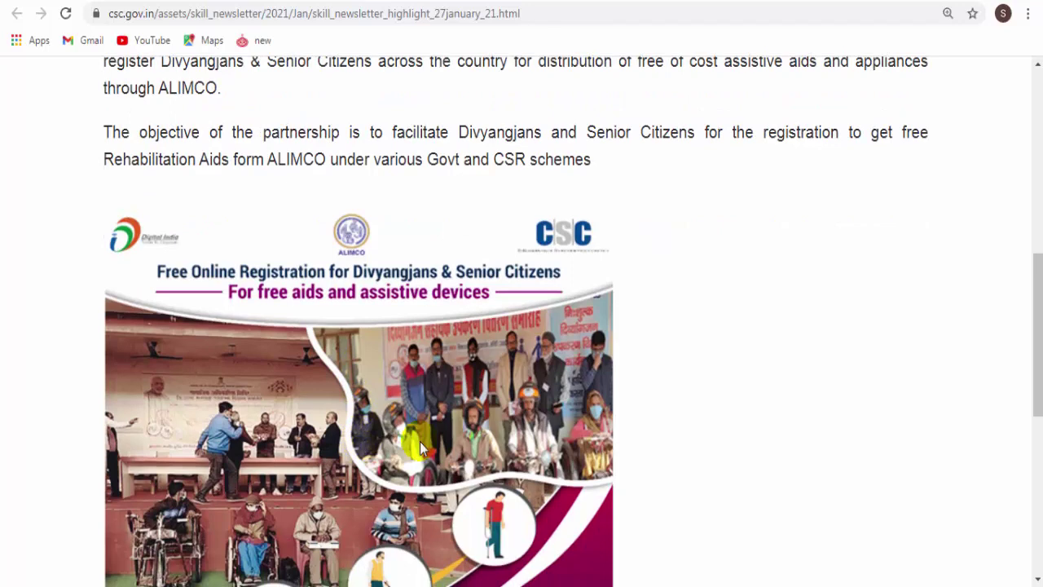
{"action": "scroll", "coordinate": [420, 441], "scroll_direction": "down", "scroll_amount": 2}
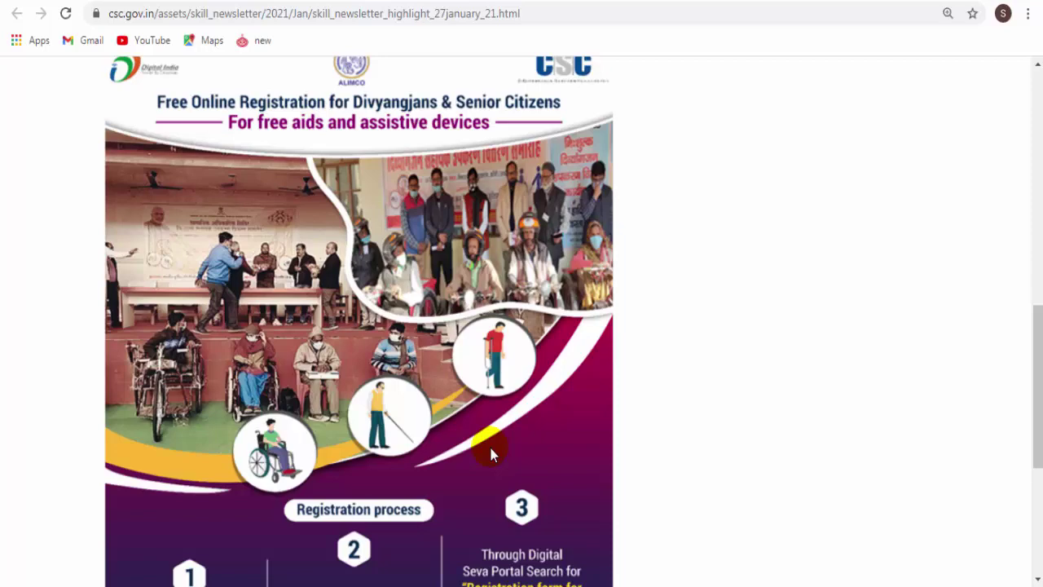
{"action": "scroll", "coordinate": [491, 454], "scroll_direction": "down", "scroll_amount": 2}
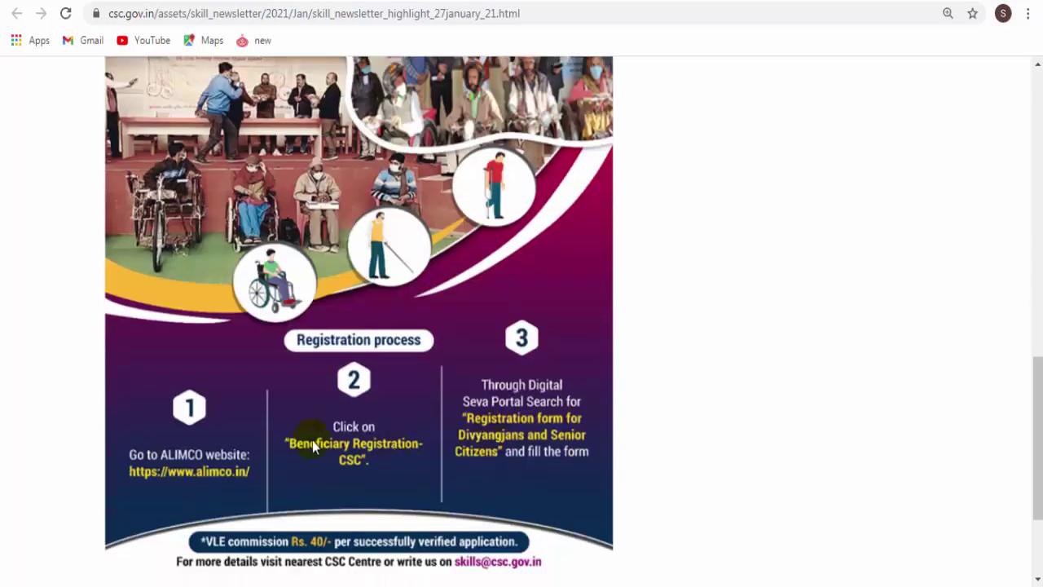
{"action": "scroll", "coordinate": [279, 446], "scroll_direction": "down", "scroll_amount": 1}
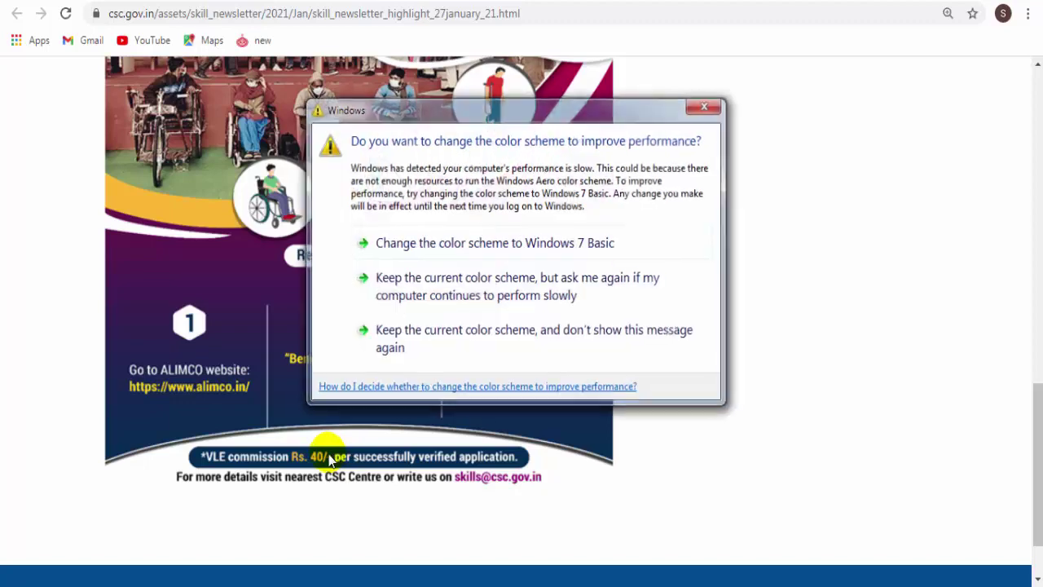
{"action": "left_click", "coordinate": [709, 107]}
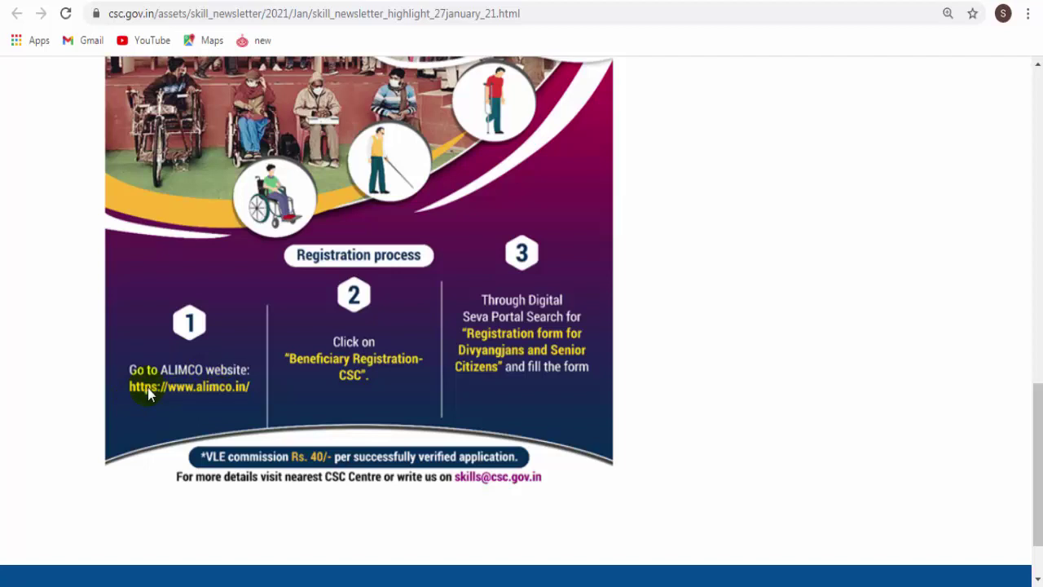
- Go to the ALIMCO website's Beneficiary Registration portal and sign in via CSC connect with the prefilled credentials
{"action": "left_click", "coordinate": [197, 389]}
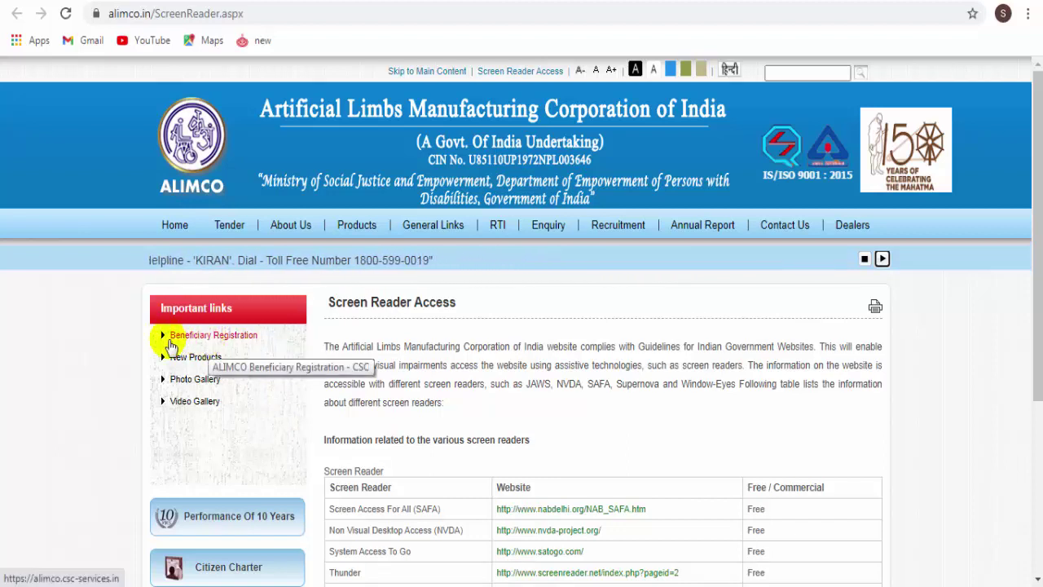
{"action": "left_click", "coordinate": [211, 344]}
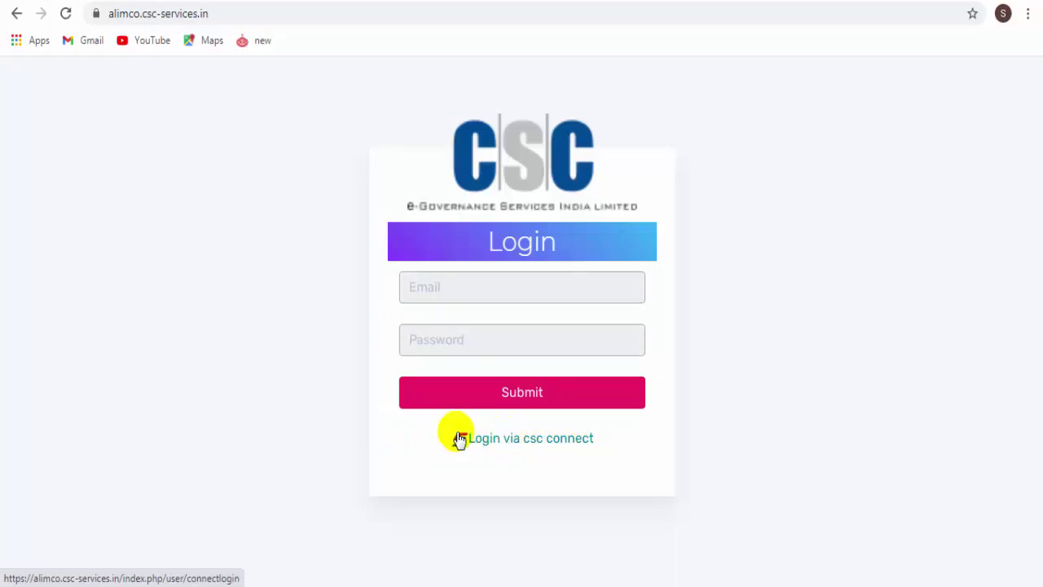
{"action": "left_click", "coordinate": [538, 440]}
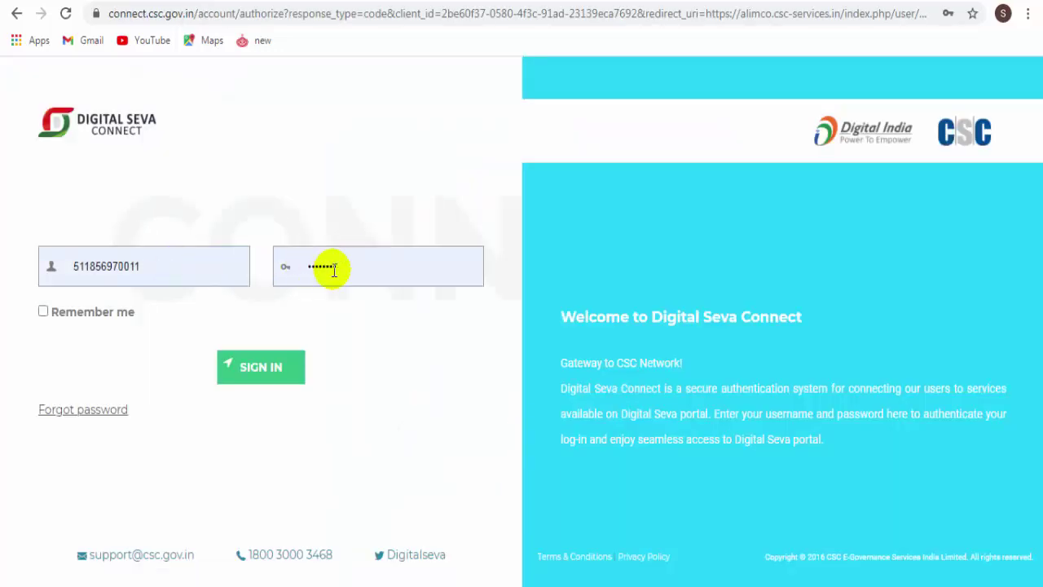
{"action": "left_click", "coordinate": [269, 379]}
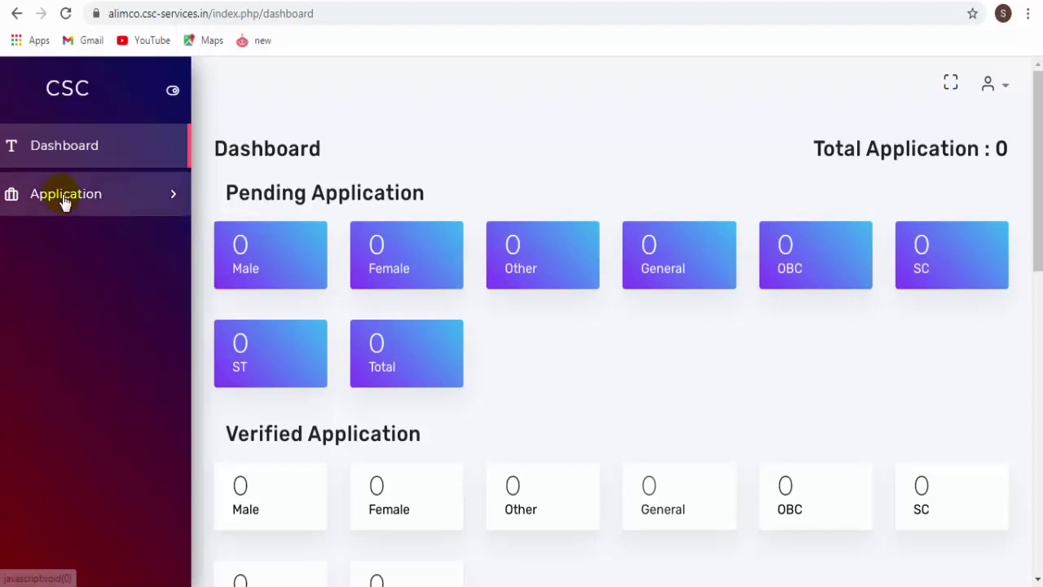
- Open the form for adding a new beneficiary application
{"action": "left_click", "coordinate": [110, 202]}
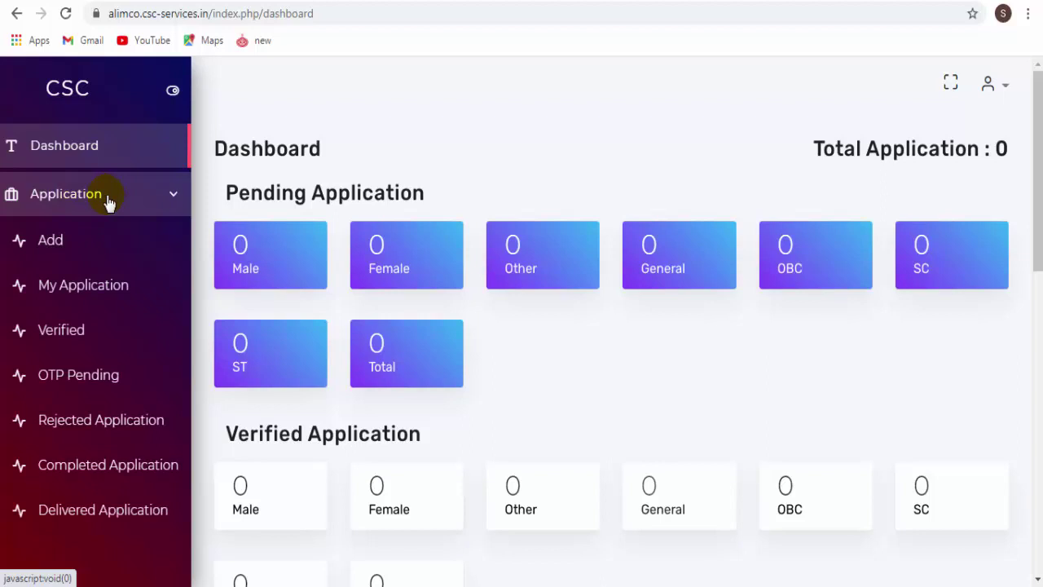
{"action": "left_click", "coordinate": [90, 244]}
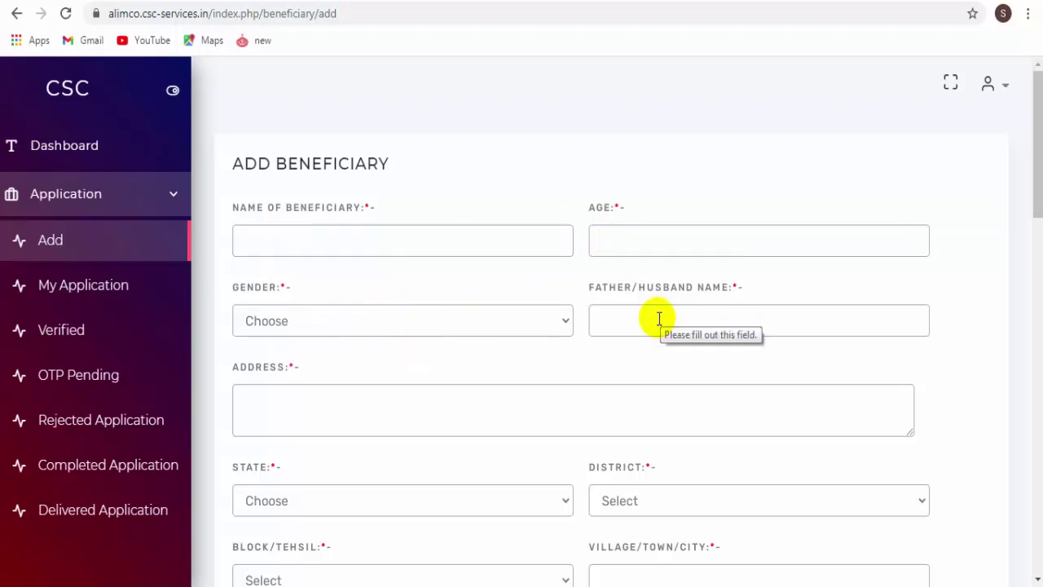
- Review the Add Beneficiary form's personal, address, identification and disability fields, its document uploads and the declaration
{"action": "scroll", "coordinate": [656, 317], "scroll_direction": "down", "scroll_amount": 1}
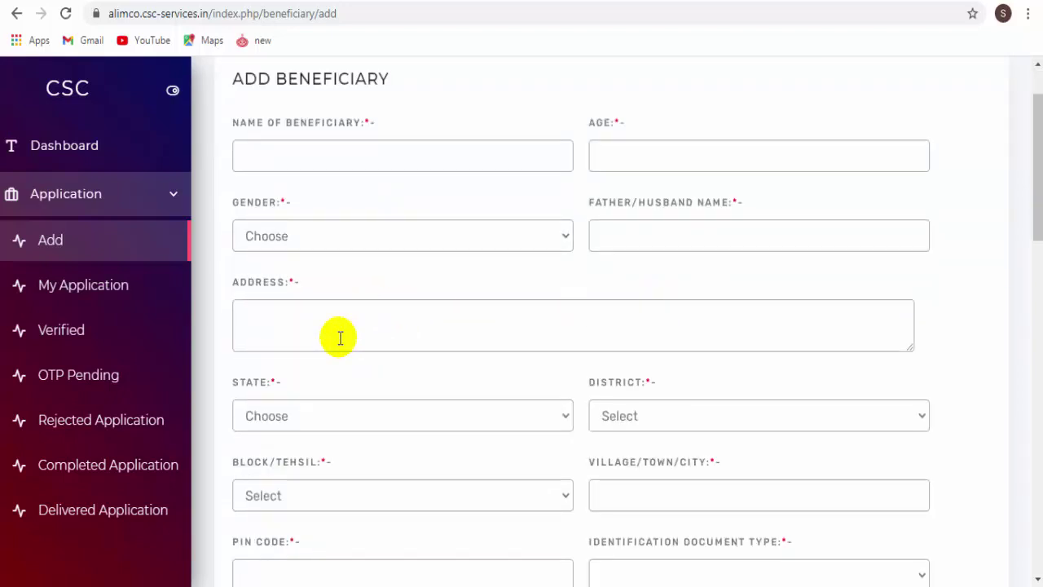
{"action": "scroll", "coordinate": [350, 339], "scroll_direction": "down", "scroll_amount": 1}
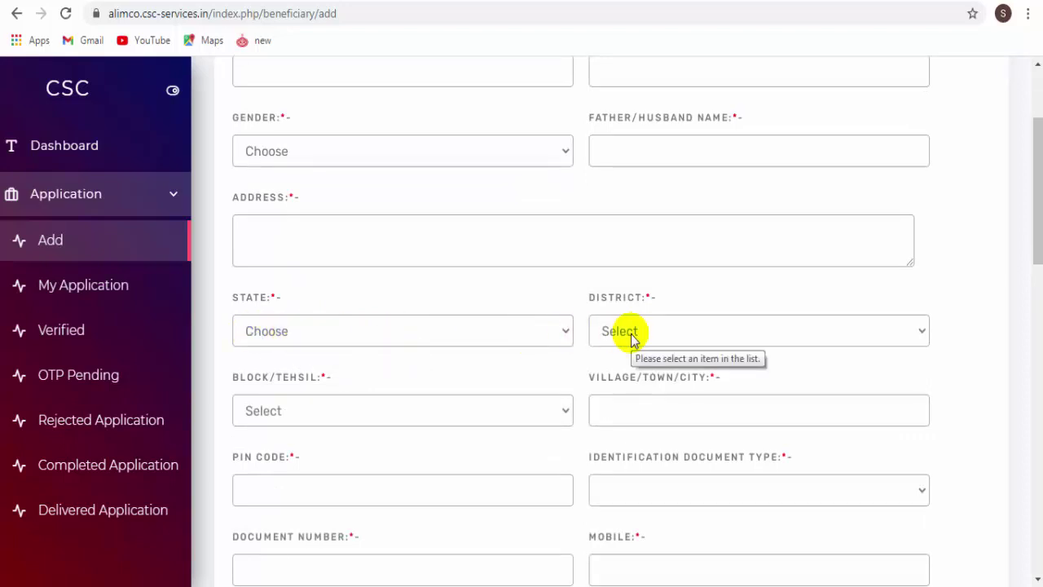
{"action": "scroll", "coordinate": [570, 340], "scroll_direction": "down", "scroll_amount": 1}
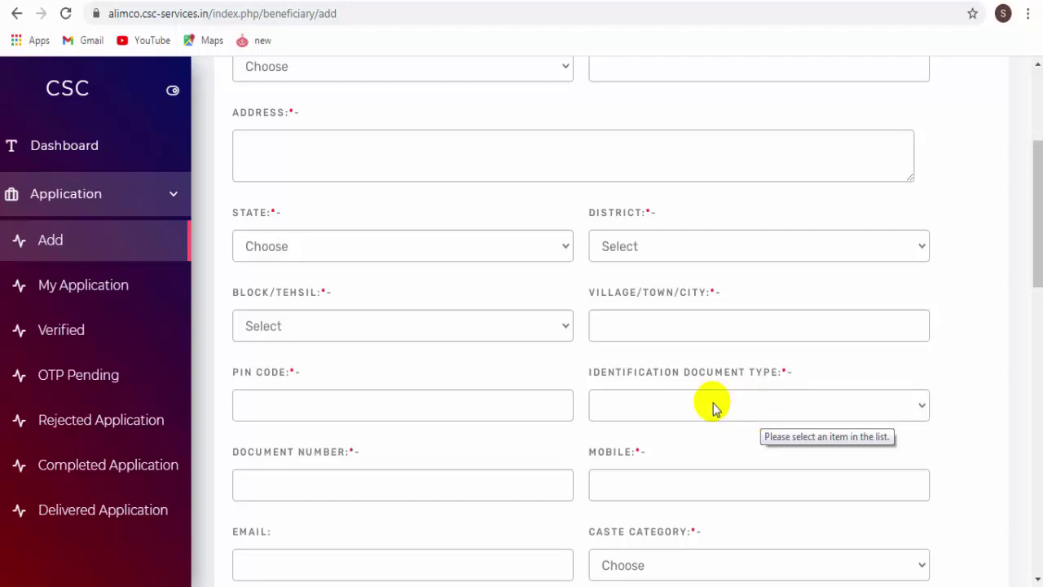
{"action": "scroll", "coordinate": [710, 404], "scroll_direction": "down", "scroll_amount": 1}
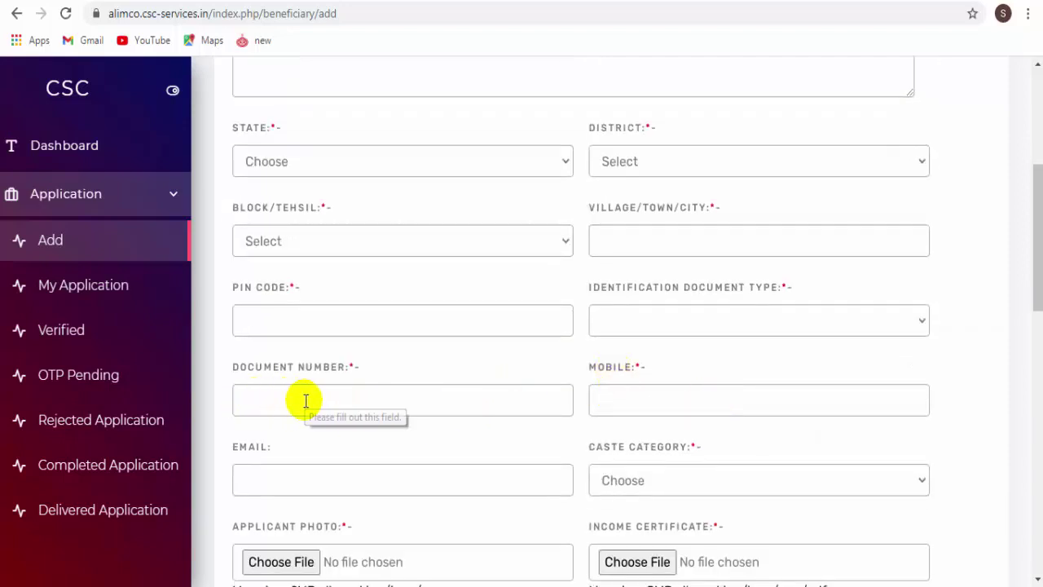
{"action": "scroll", "coordinate": [607, 401], "scroll_direction": "down", "scroll_amount": 1}
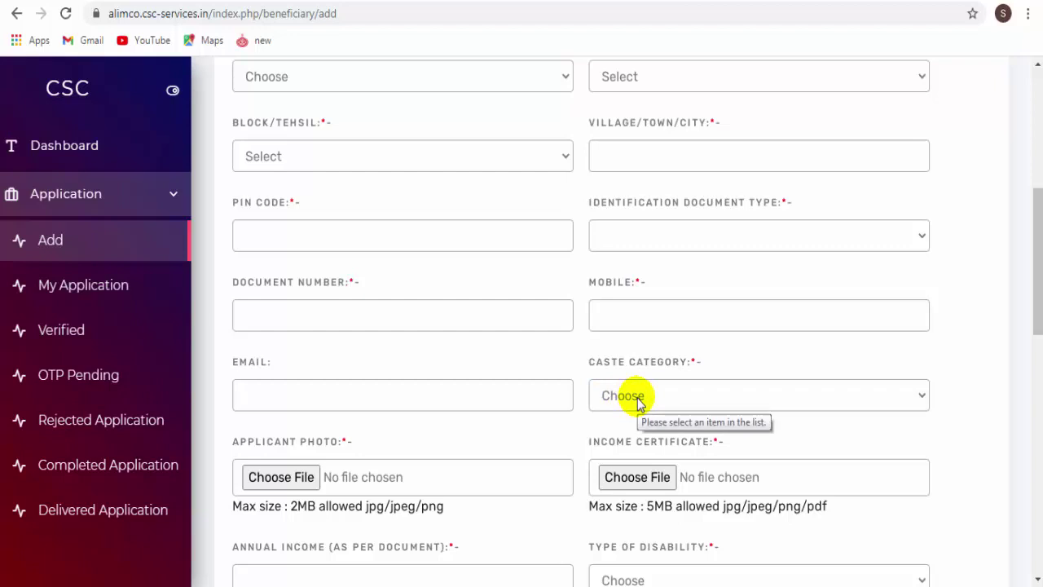
{"action": "scroll", "coordinate": [640, 405], "scroll_direction": "down", "scroll_amount": 1}
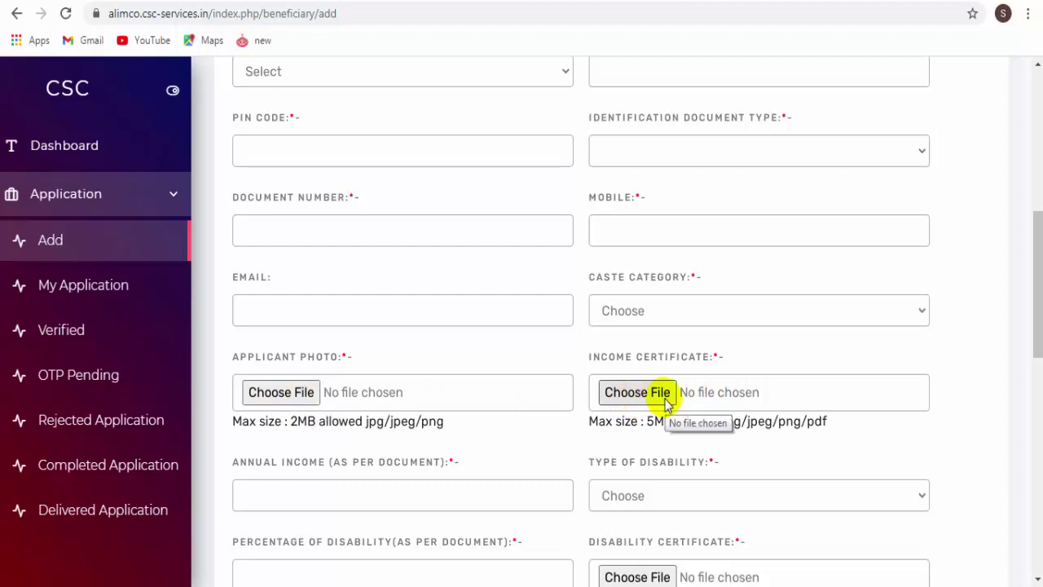
{"action": "scroll", "coordinate": [665, 405], "scroll_direction": "down", "scroll_amount": 1}
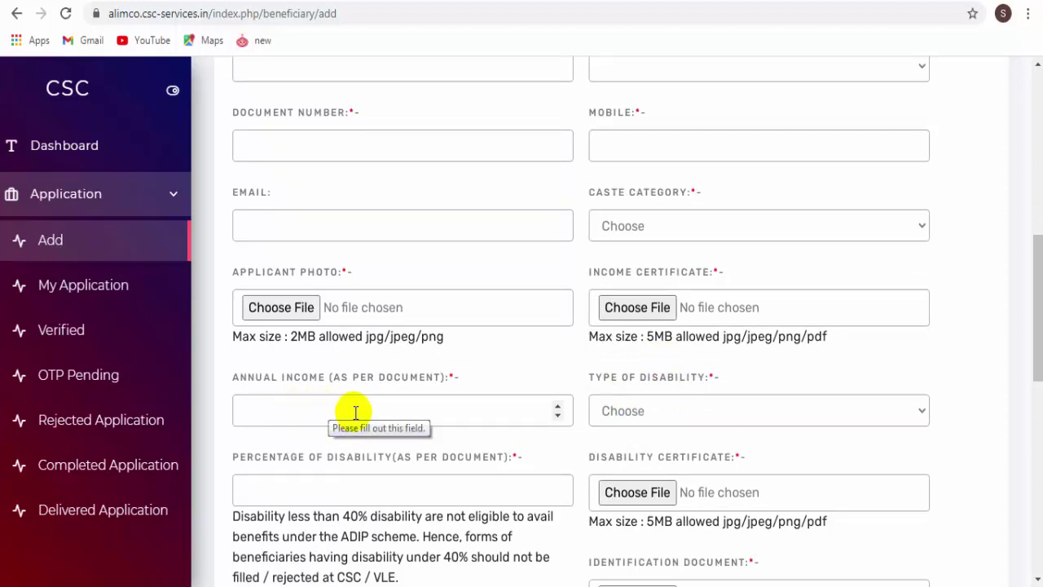
{"action": "scroll", "coordinate": [774, 417], "scroll_direction": "down", "scroll_amount": 1}
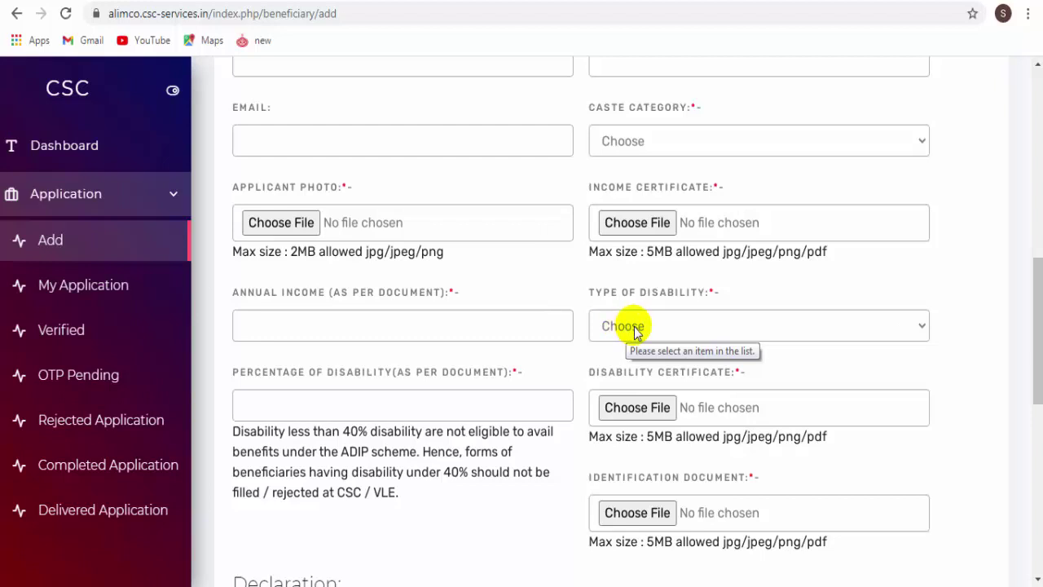
{"action": "scroll", "coordinate": [634, 332], "scroll_direction": "down", "scroll_amount": 1}
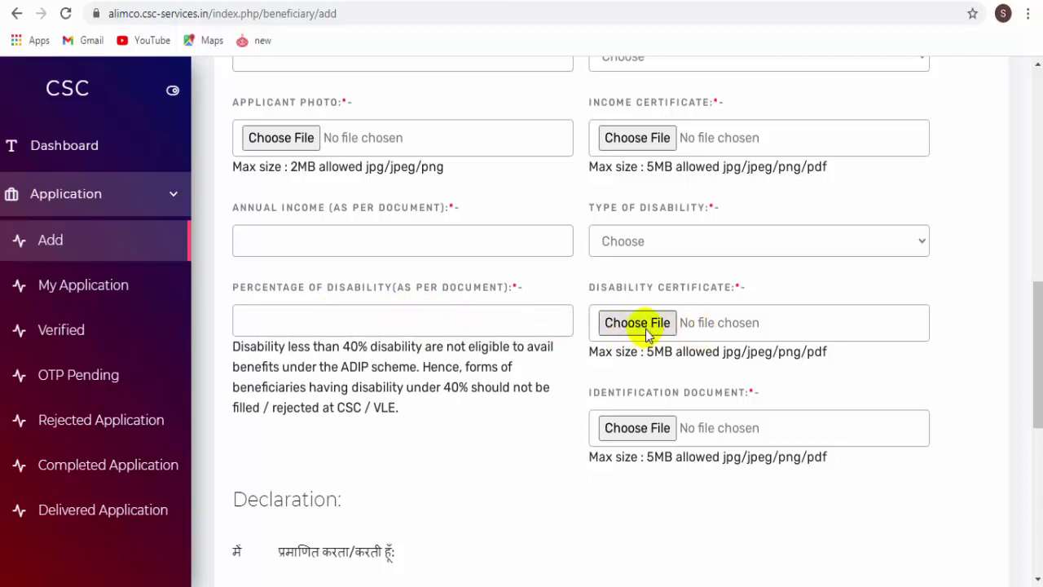
{"action": "scroll", "coordinate": [646, 334], "scroll_direction": "down", "scroll_amount": 1}
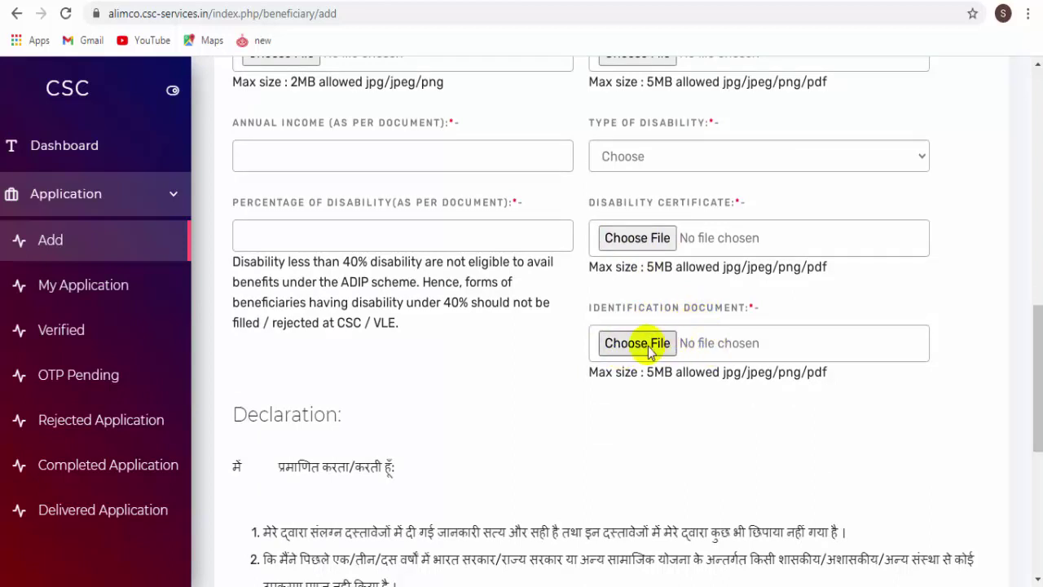
{"action": "scroll", "coordinate": [658, 346], "scroll_direction": "down", "scroll_amount": 5}
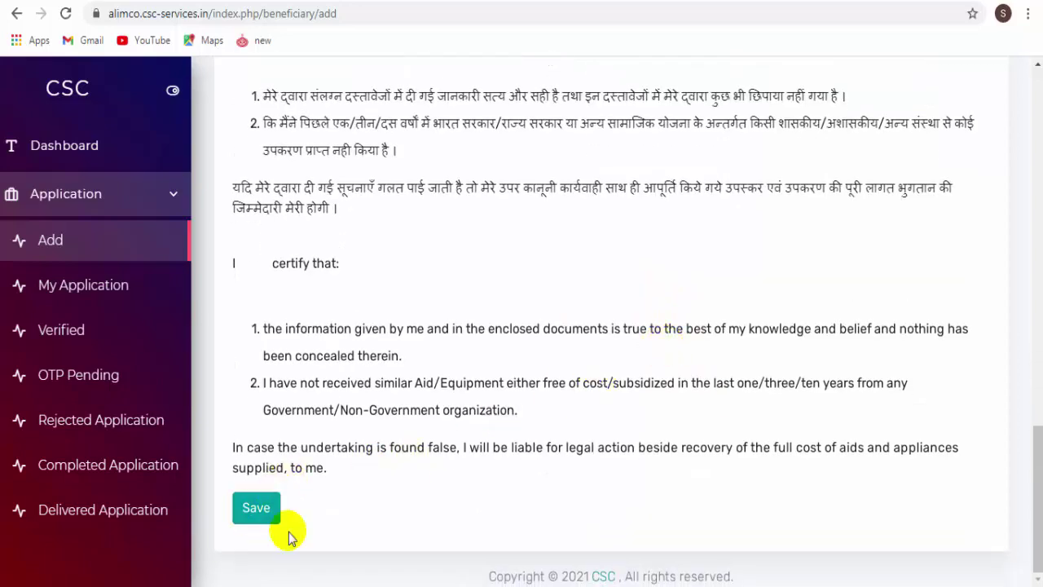
{"action": "scroll", "coordinate": [345, 483], "scroll_direction": "up", "scroll_amount": 2}
{"action": "scroll", "coordinate": [350, 492], "scroll_direction": "down", "scroll_amount": 2}
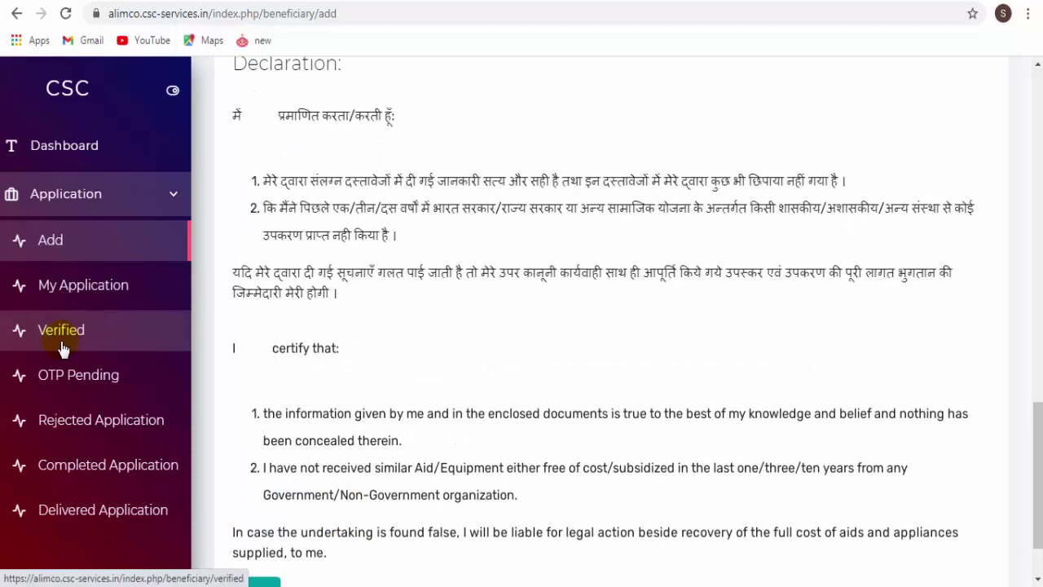
{"action": "scroll", "coordinate": [298, 482], "scroll_direction": "down", "scroll_amount": 2}
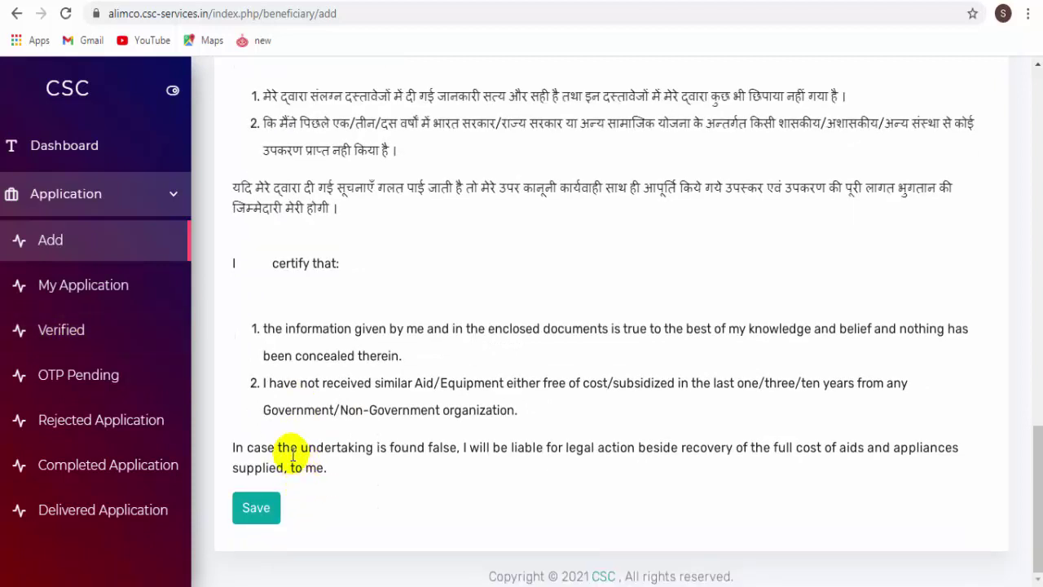
- Open the verified applications page, dismiss the Windows color scheme prompt, and look over the beneficiary categories and filter
{"action": "left_click", "coordinate": [69, 341]}
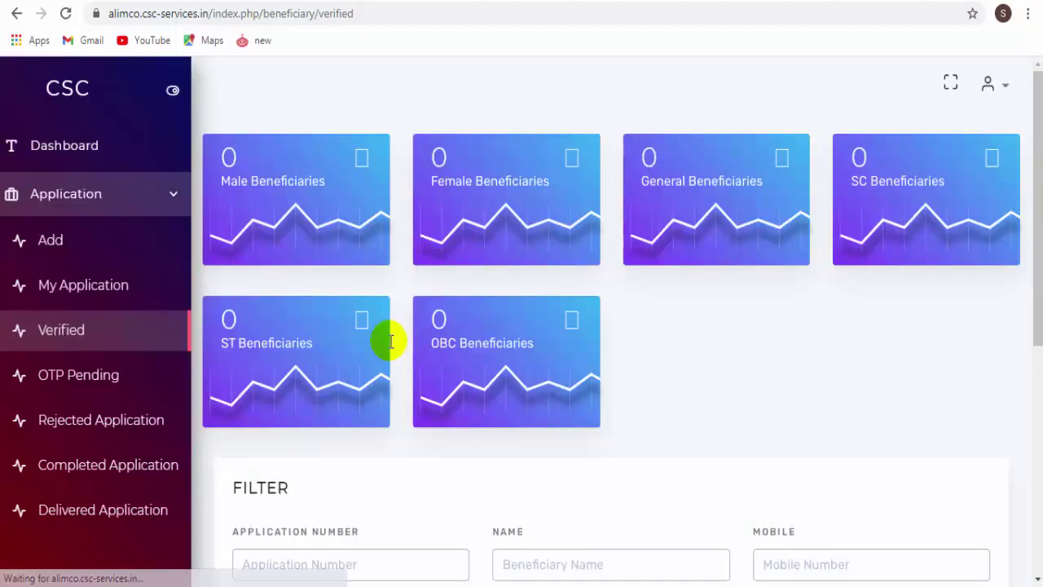
{"action": "scroll", "coordinate": [389, 346], "scroll_direction": "down", "scroll_amount": 2}
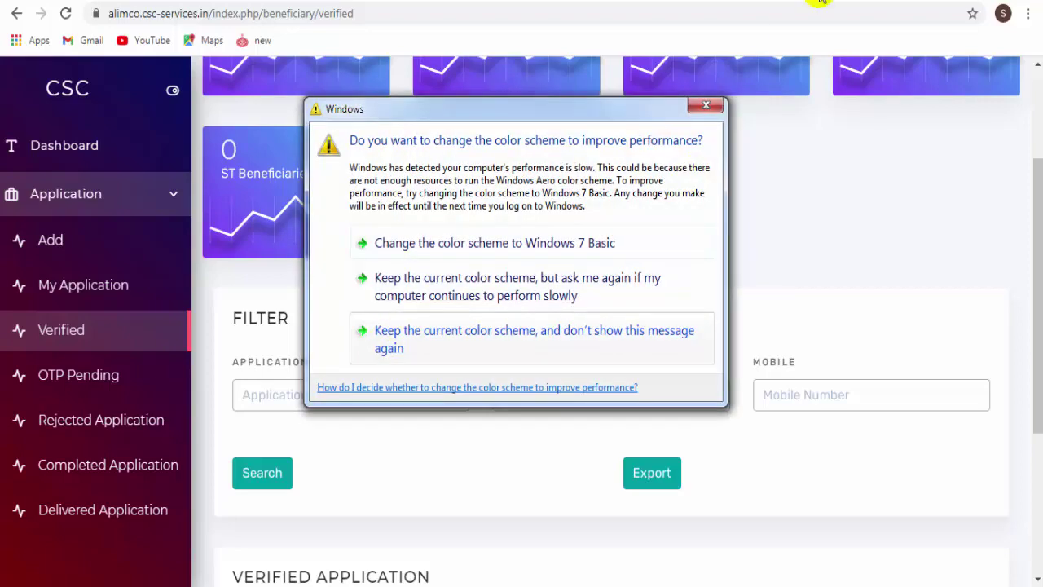
{"action": "left_click", "coordinate": [697, 106]}
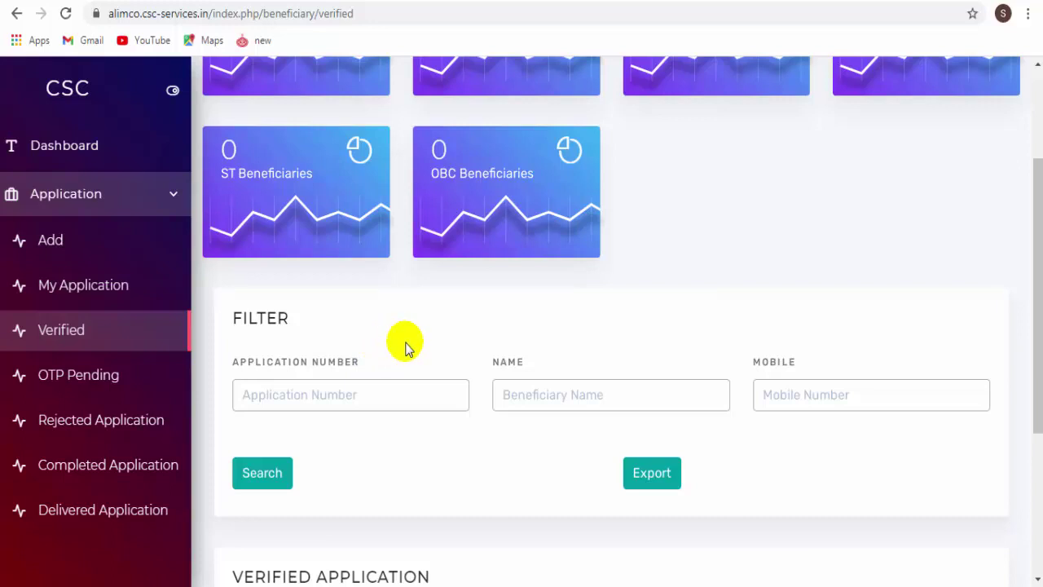
{"action": "scroll", "coordinate": [408, 346], "scroll_direction": "up", "scroll_amount": 3}
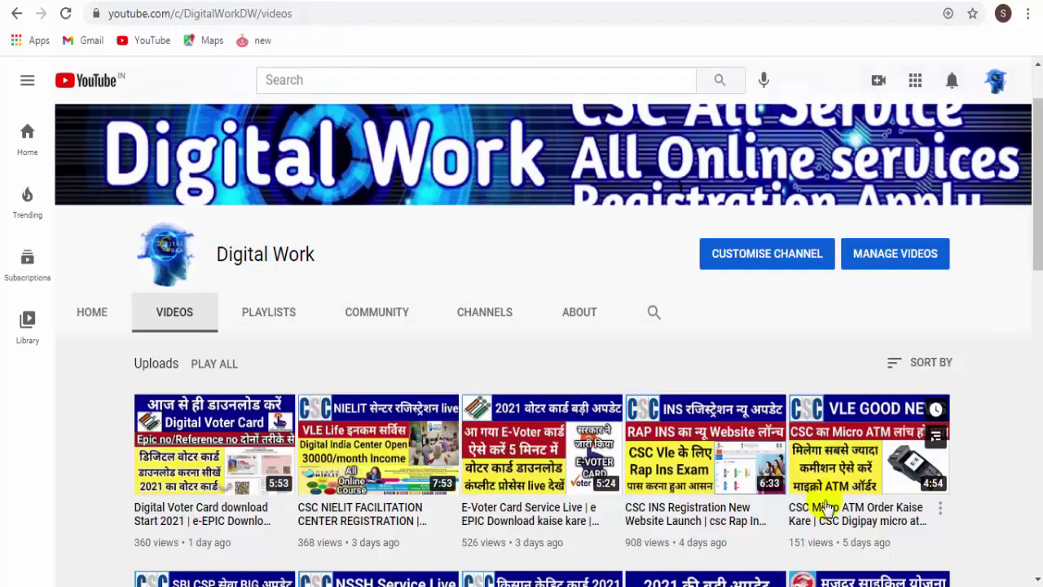
{"action": "left_click_drag", "start_coordinate": [216, 253], "coordinate": [313, 253]}
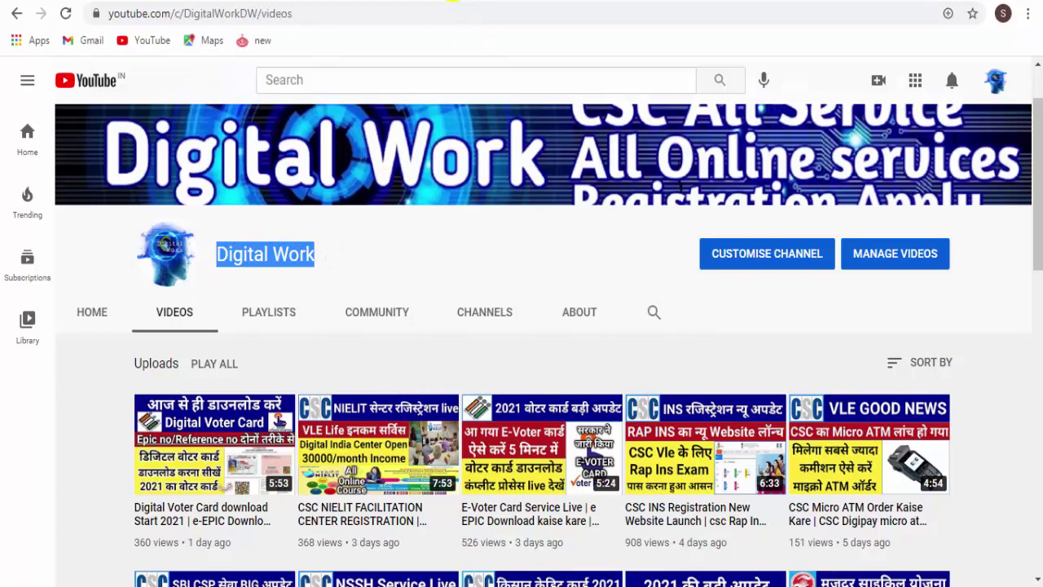
{"action": "left_click", "coordinate": [452, 2]}
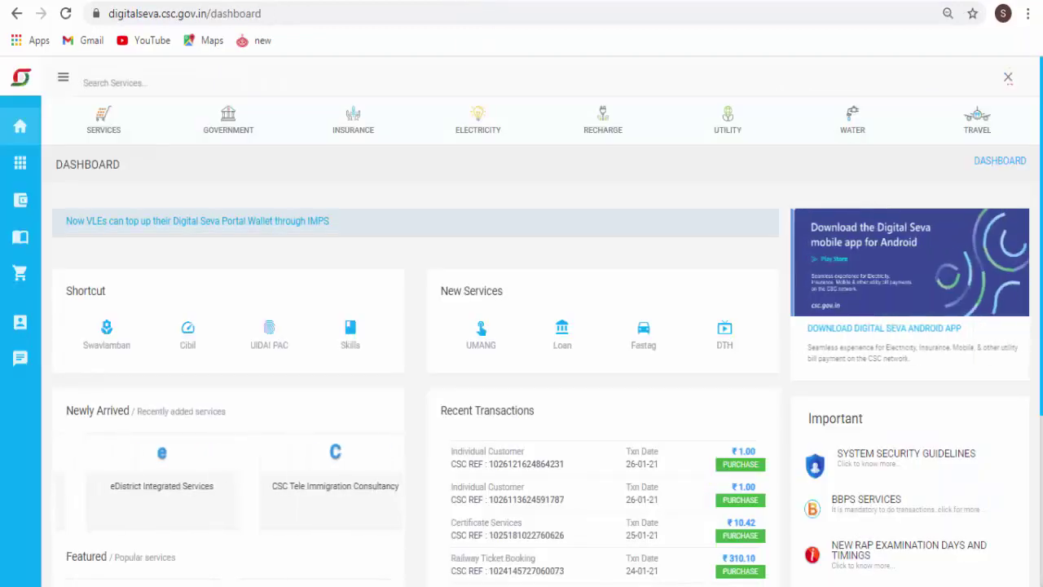
{"action": "left_click", "coordinate": [530, 2]}
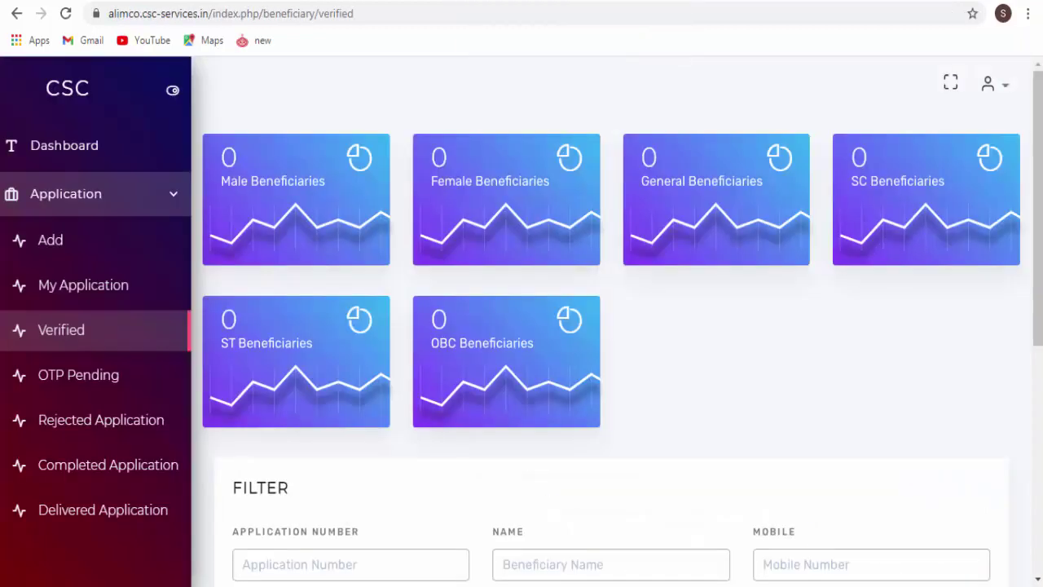